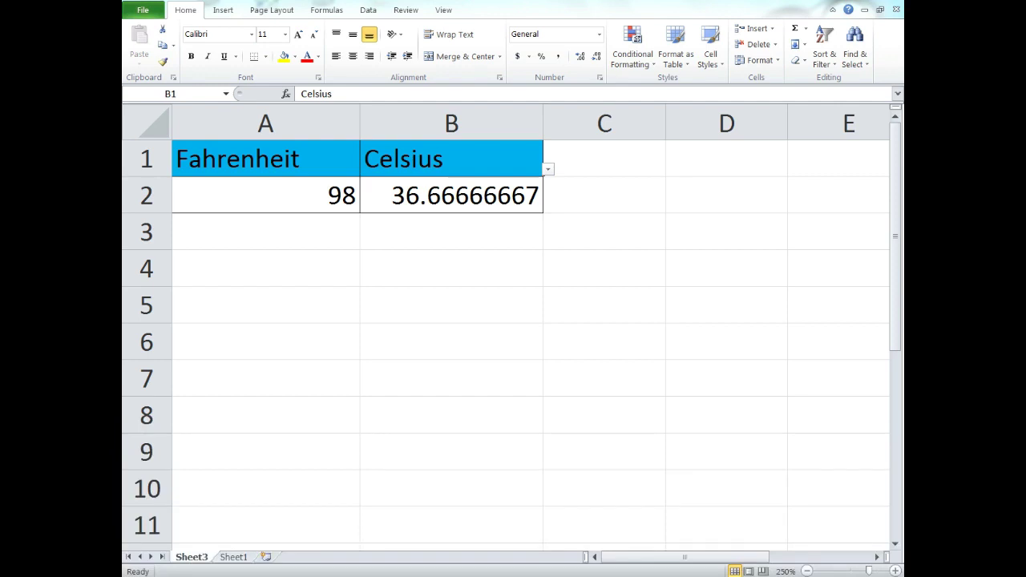
# - Set the temperature unit in cell A1 of Sheet3 to Celsius
pyautogui.hotkey('alt', 'Tab')
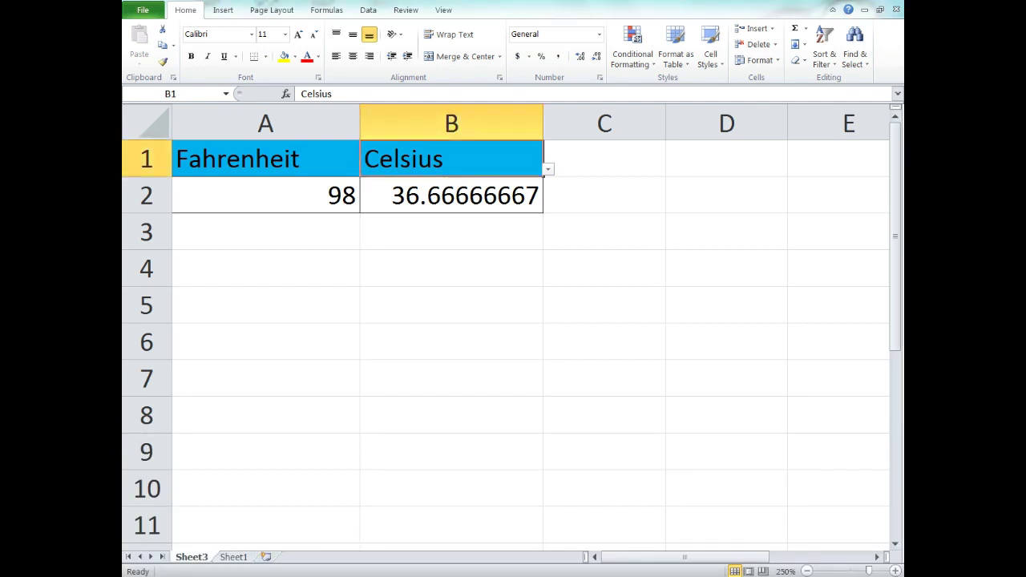
pyautogui.keyDown('ctrl'); pyautogui.scroll(9, 505, 328); pyautogui.keyUp('ctrl')
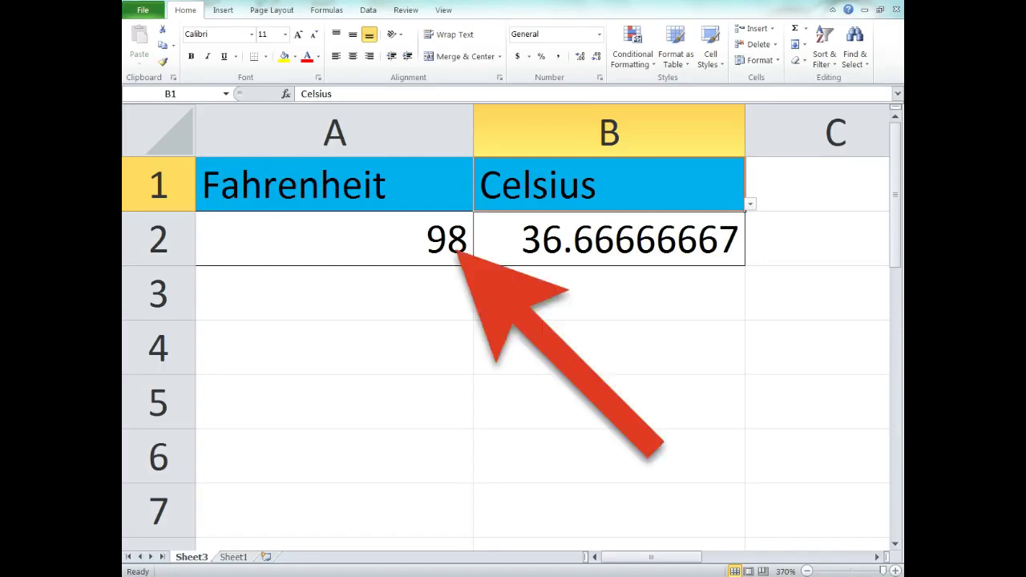
pyautogui.click(334, 185)
pyautogui.click(478, 204)
pyautogui.click(385, 229)
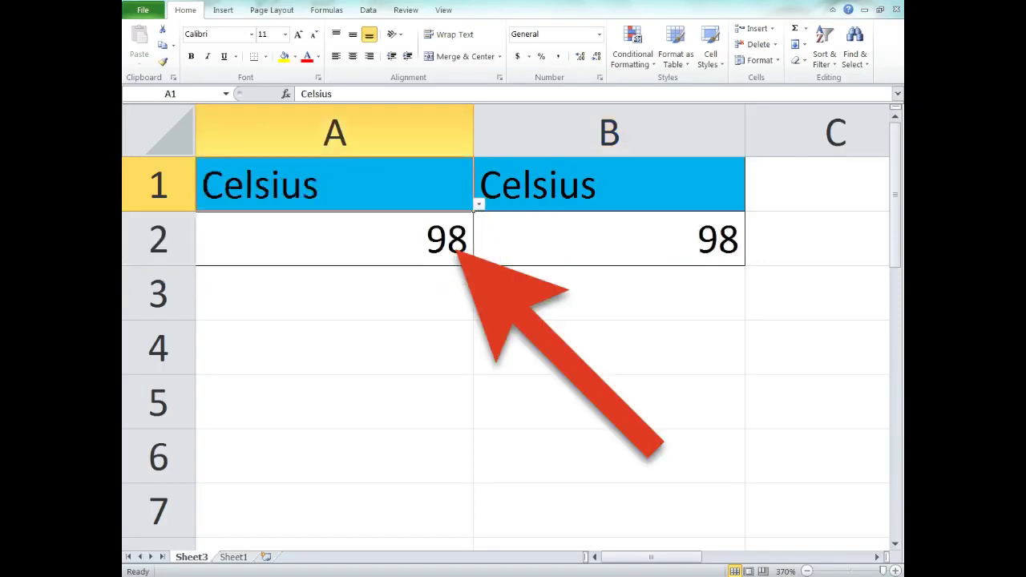
# - Enter 32 as the temperature to convert in cell A2
pyautogui.click(361, 239)
pyautogui.write('32')
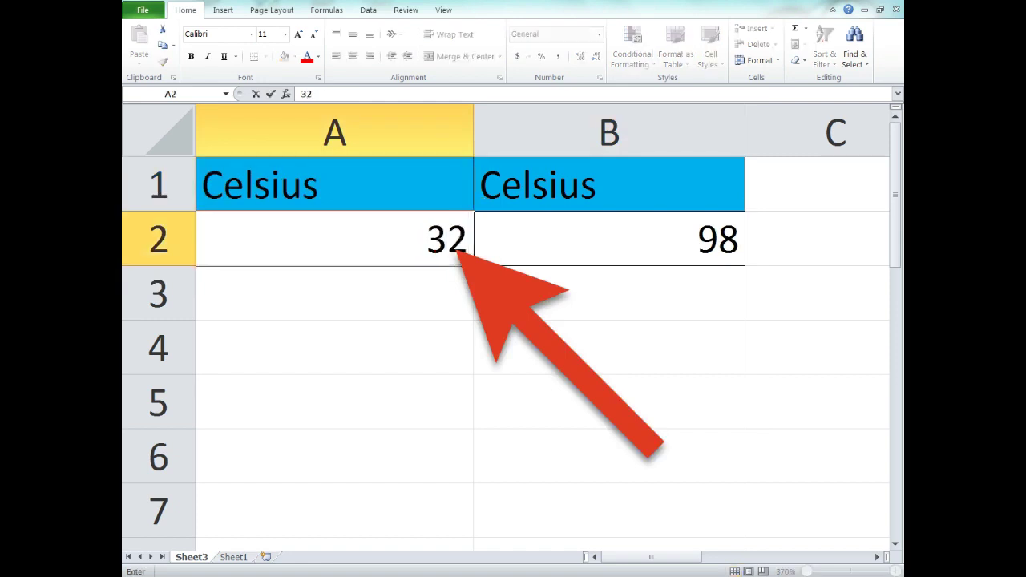
pyautogui.press('Return')
# - Choose Fahrenheit as the target unit in header cell B1
pyautogui.click(609, 184)
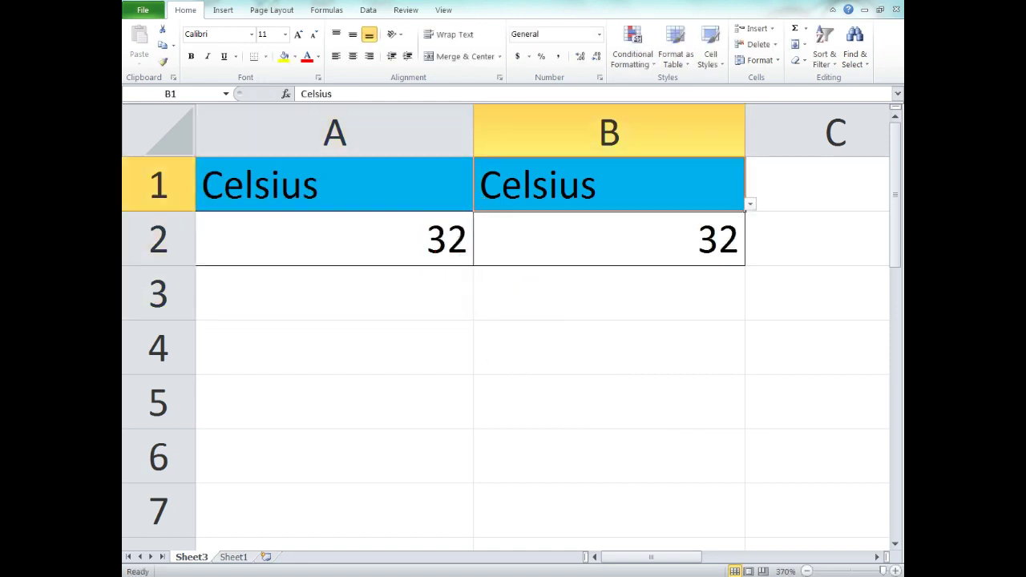
pyautogui.click(750, 204)
pyautogui.click(609, 267)
pyautogui.click(609, 293)
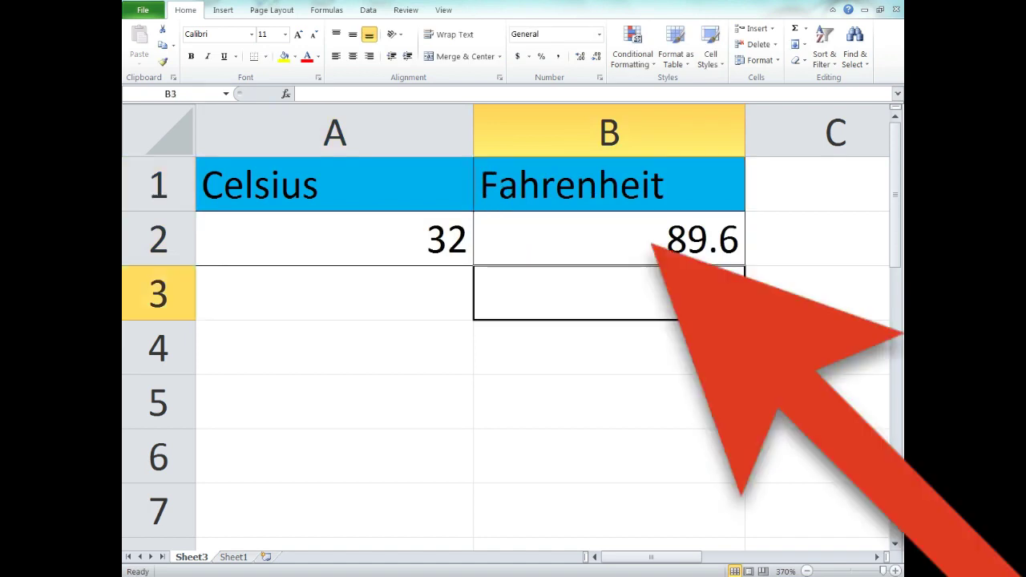
# - Switch the source unit in header cell A1 to Fahrenheit
pyautogui.click(334, 239)
pyautogui.click(334, 185)
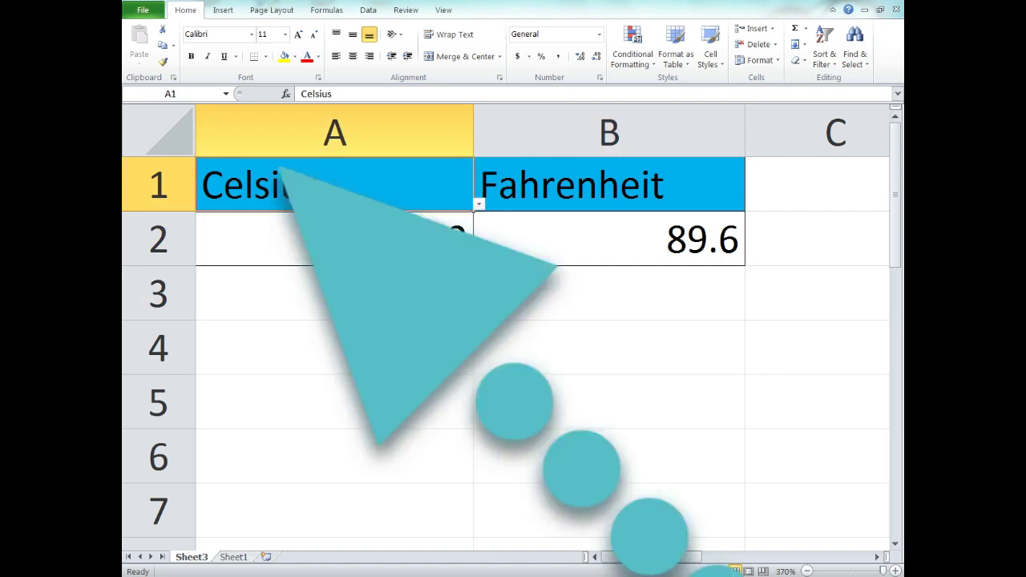
pyautogui.click(479, 204)
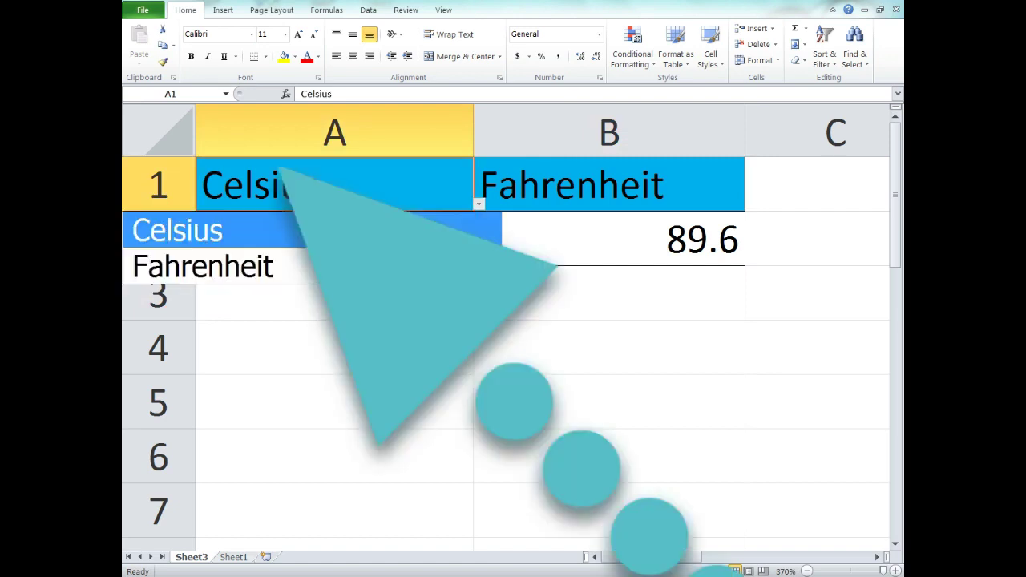
pyautogui.click(279, 168)
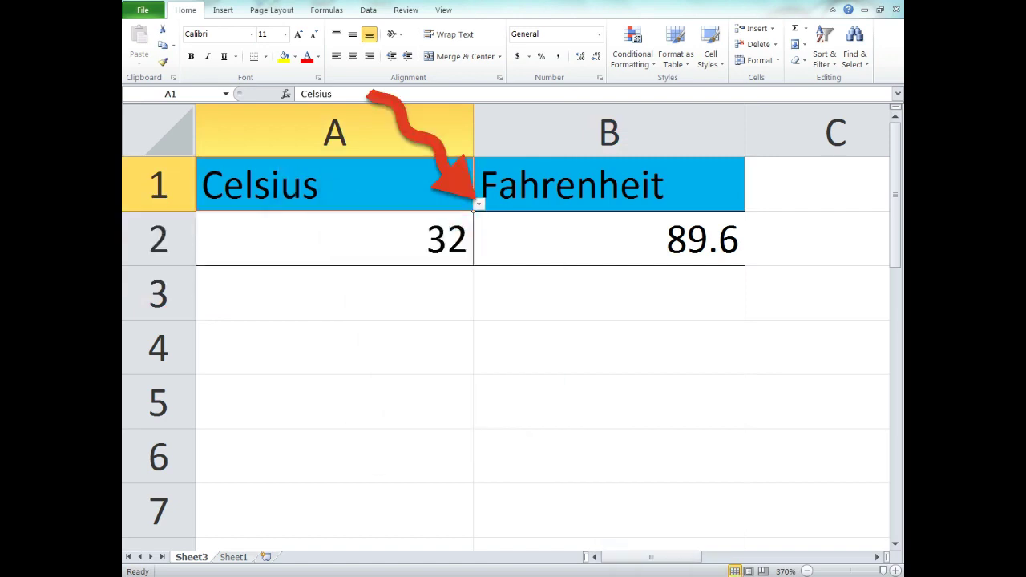
pyautogui.hotkey('alt', 'Down')
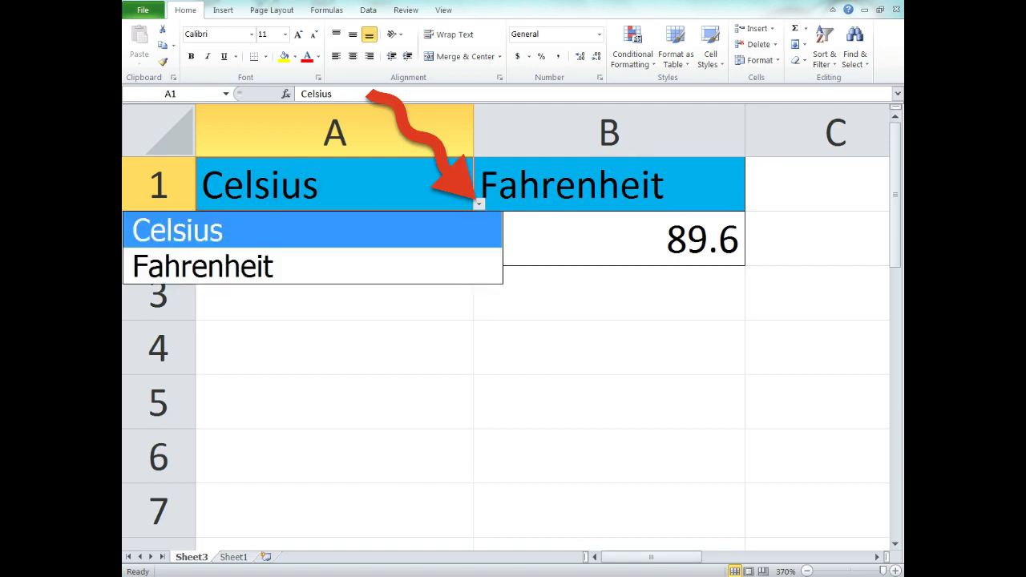
pyautogui.press('Down')
pyautogui.press('Up')
pyautogui.press('Down')
pyautogui.press('Return')
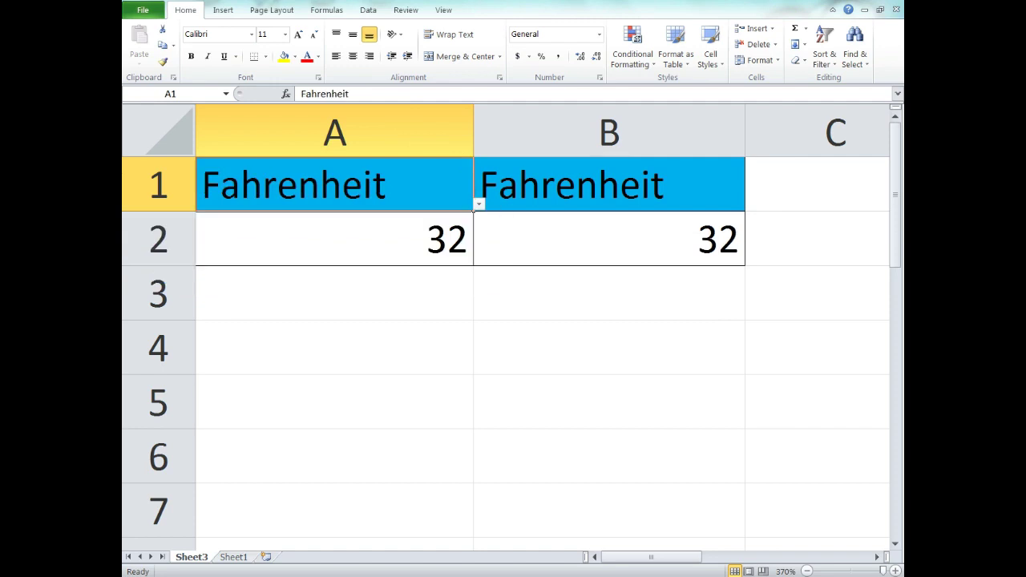
# - Choose Celsius as the target unit in header cell B1
pyautogui.click(609, 185)
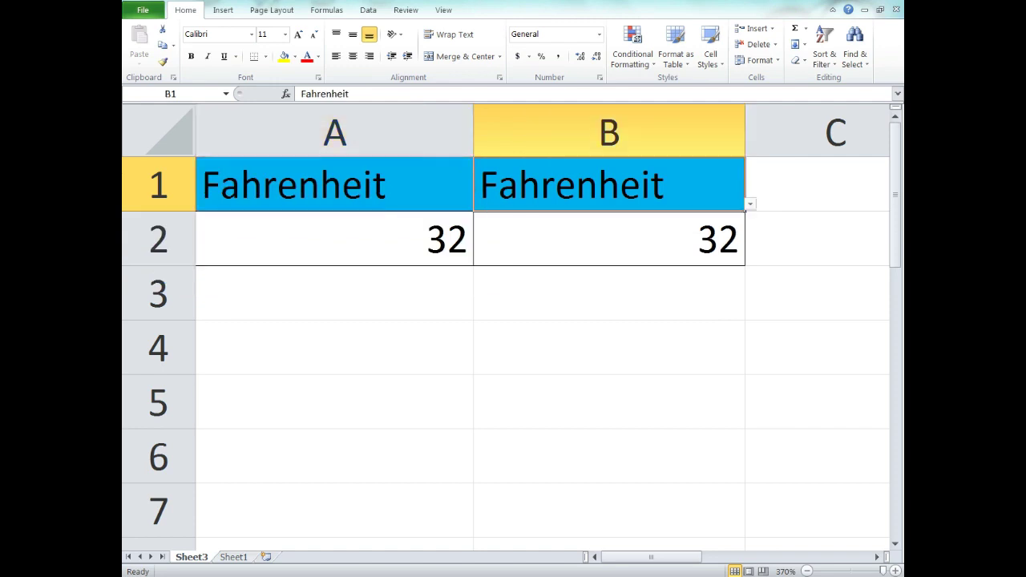
pyautogui.hotkey('alt', 'Down')
pyautogui.press('Up')
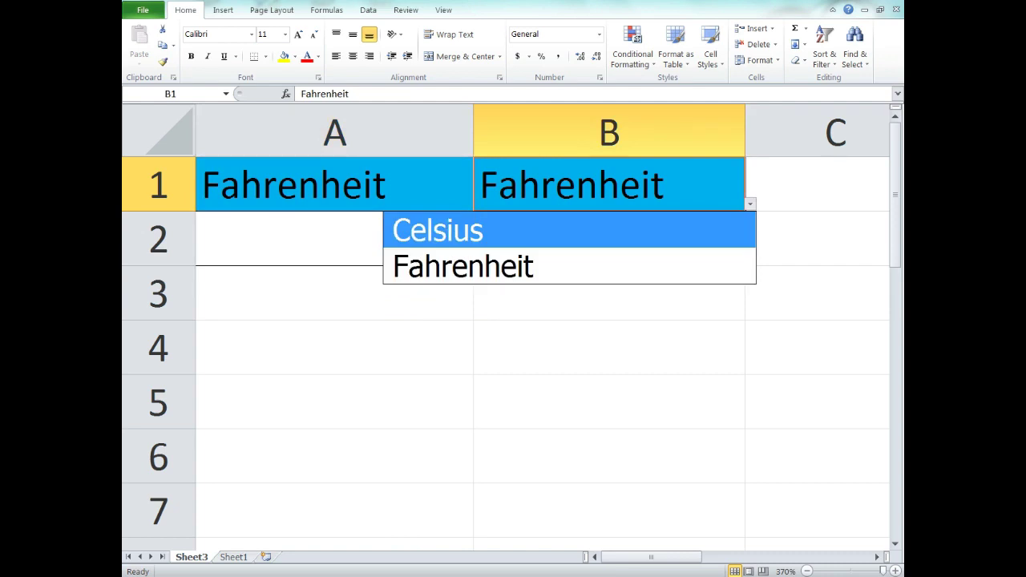
pyautogui.press('Return')
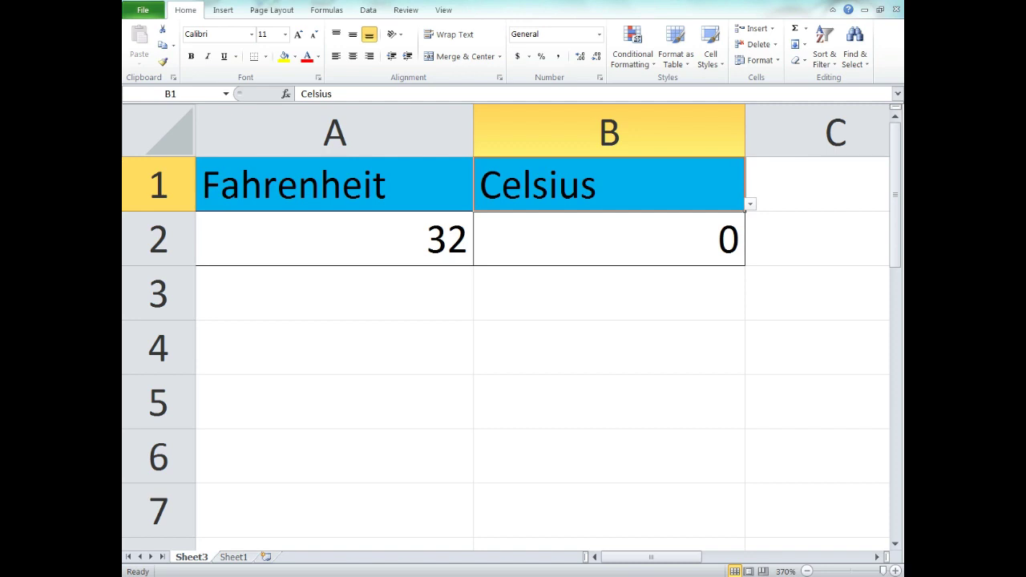
# - Enter 98 as the temperature to convert in cell A2
pyautogui.click(334, 239)
pyautogui.write('98')
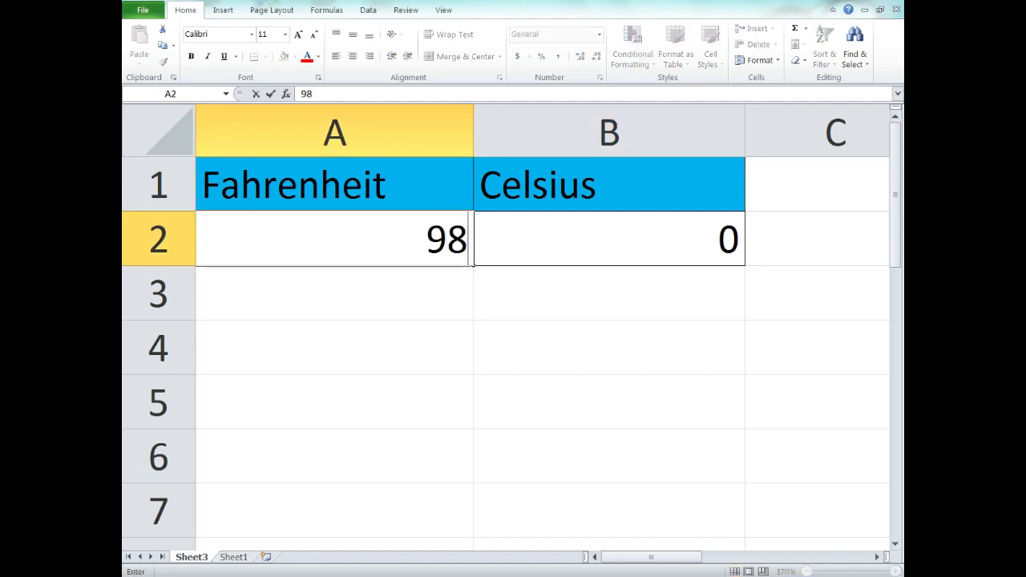
pyautogui.press('Return')
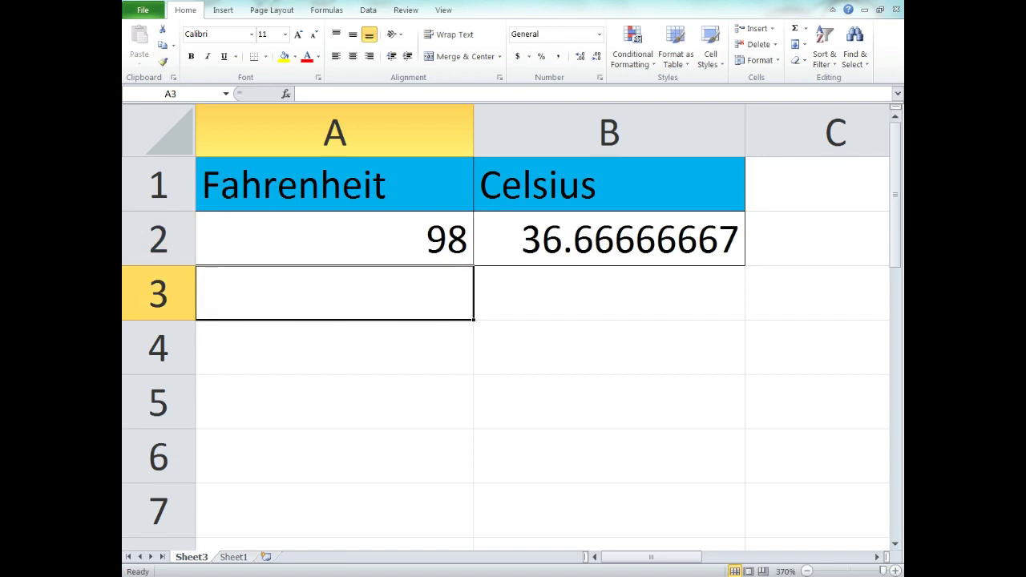
# - Reverse the conversion by setting the unit in A1 to Celsius and the unit in B1 to Fahrenheit
pyautogui.click(334, 185)
pyautogui.click(478, 204)
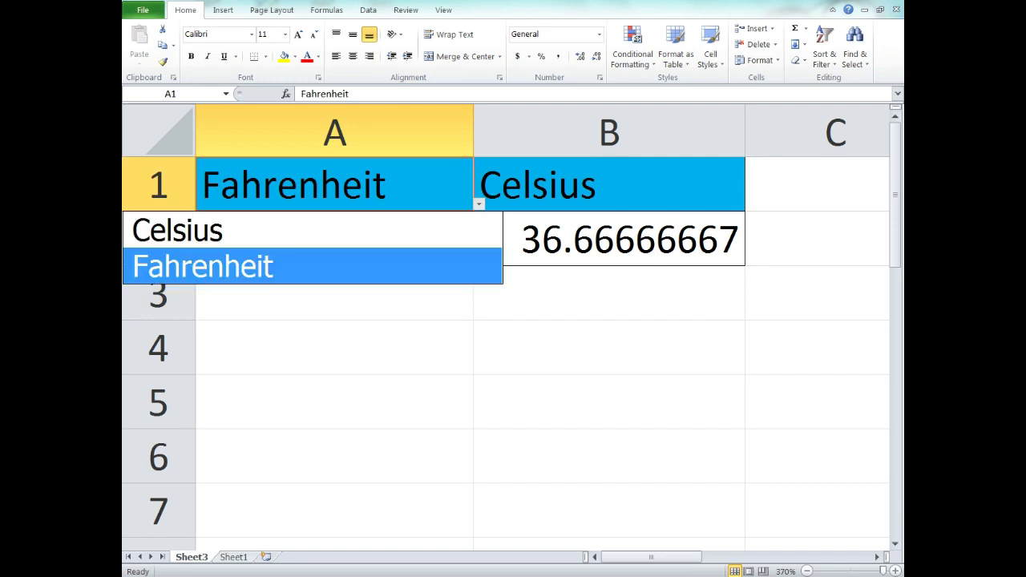
pyautogui.press('Up')
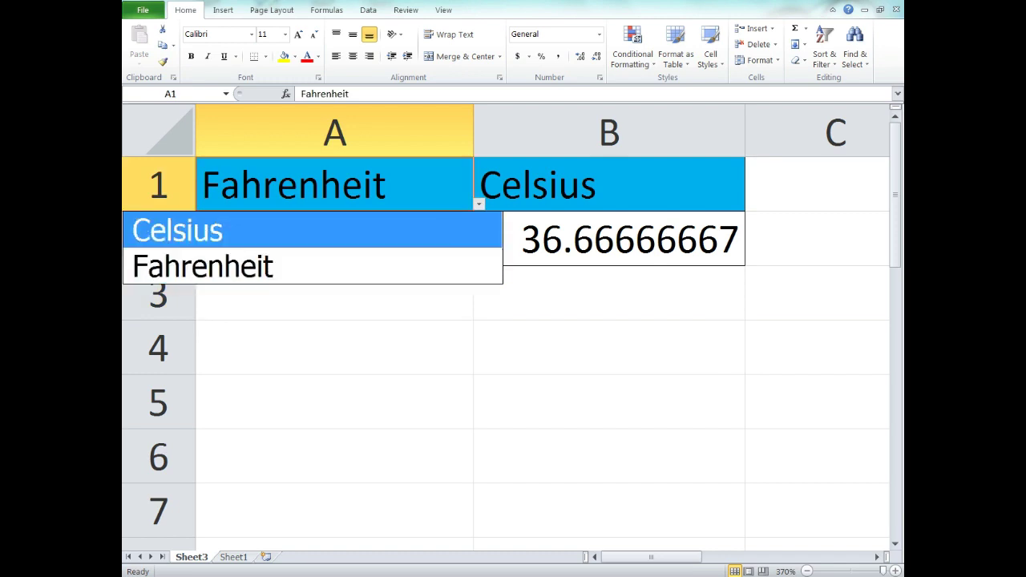
pyautogui.press('Return')
pyautogui.click(609, 185)
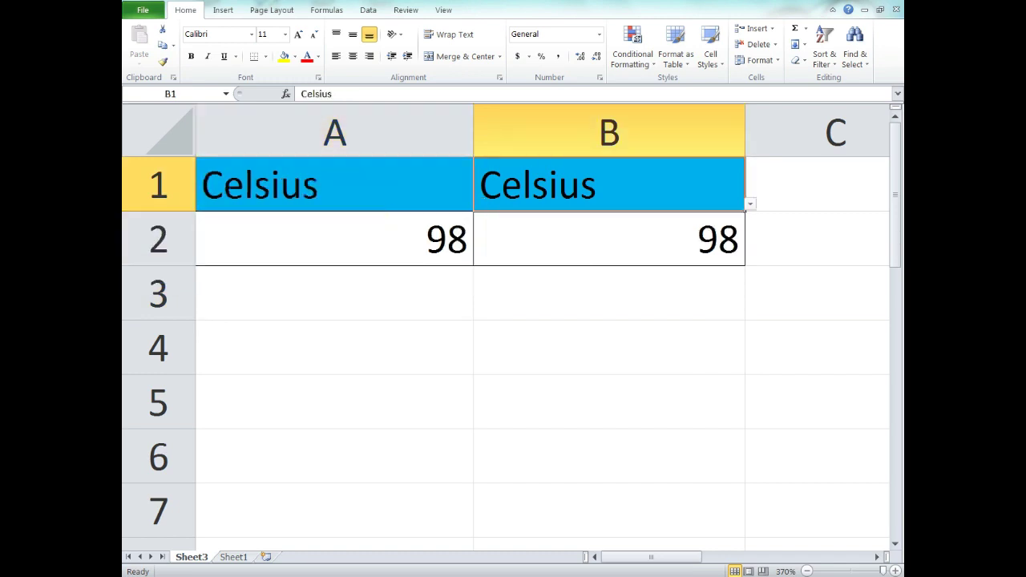
pyautogui.hotkey('alt', 'Down')
pyautogui.press('Down')
pyautogui.press('Return')
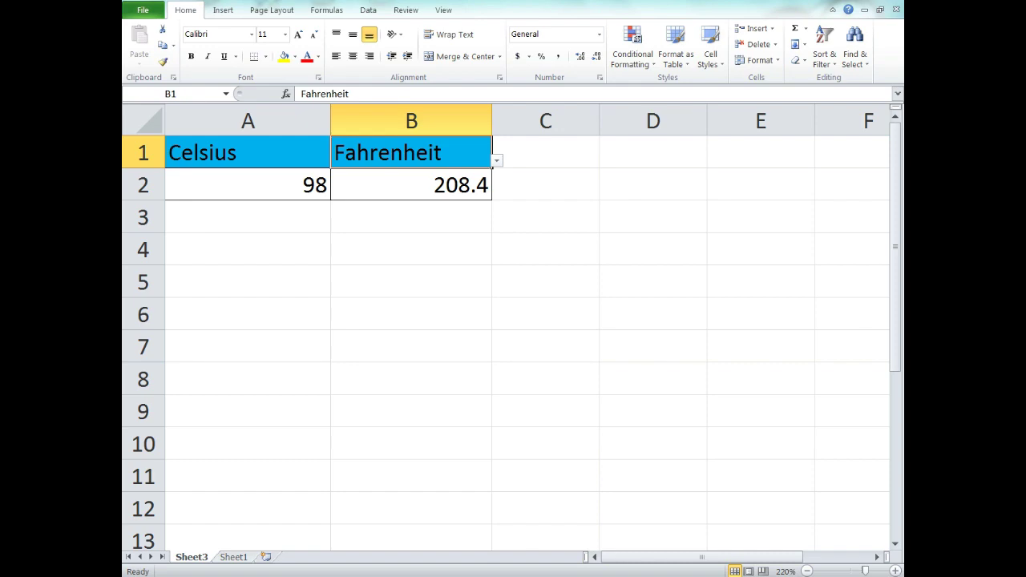
# - Copy the nested IF formula from cell B2, without its equals sign, into a Notepad window placed below the table
pyautogui.doubleClick(451, 185)
pyautogui.moveTo(346, 185); pyautogui.dragTo(755, 283)
pyautogui.hotkey('ctrl', 'c')
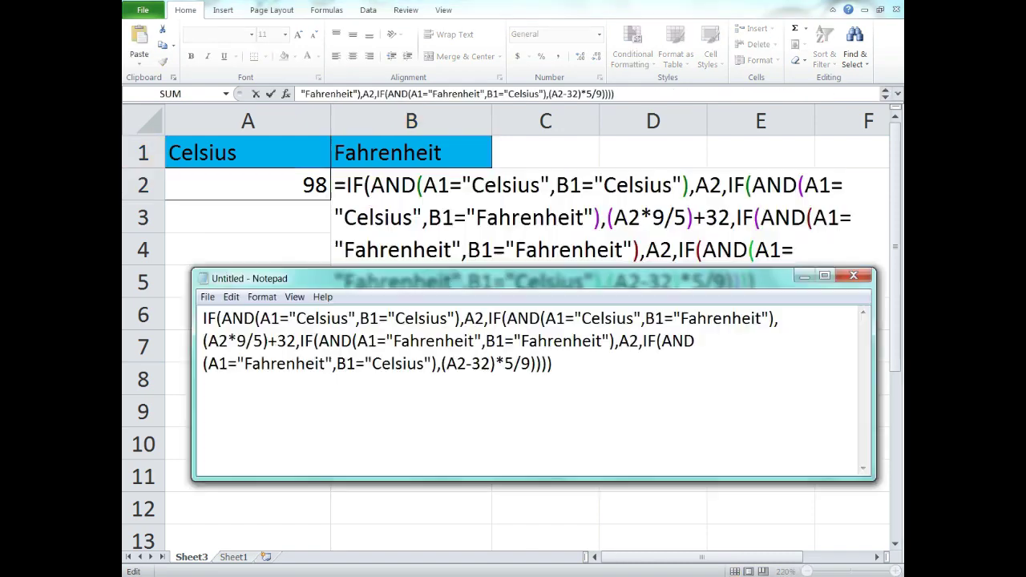
pyautogui.moveTo(529, 270); pyautogui.dragTo(529, 324)
pyautogui.hotkey('alt', 'Tab')
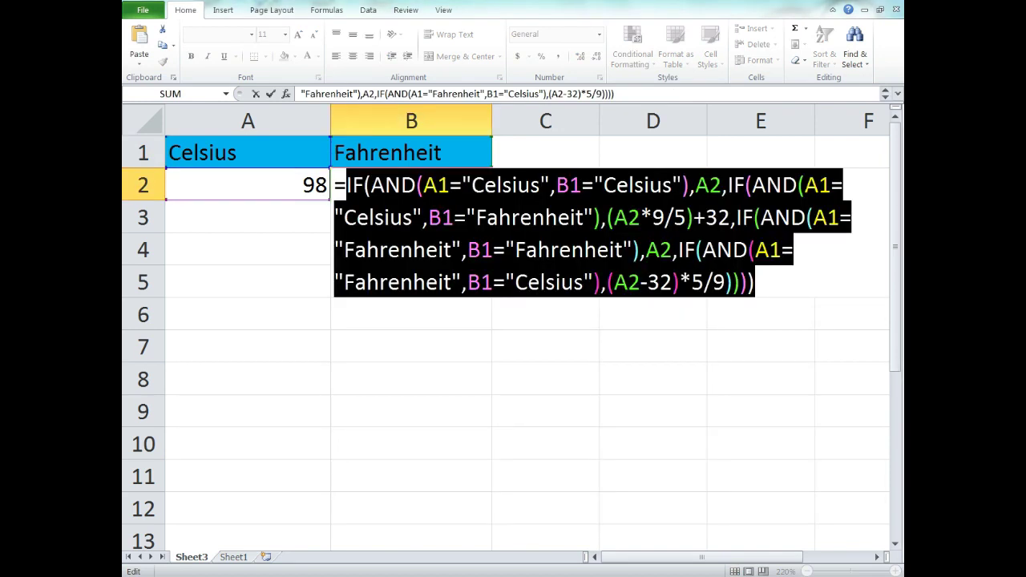
pyautogui.press('Return')
pyautogui.hotkey('alt', 'Tab')
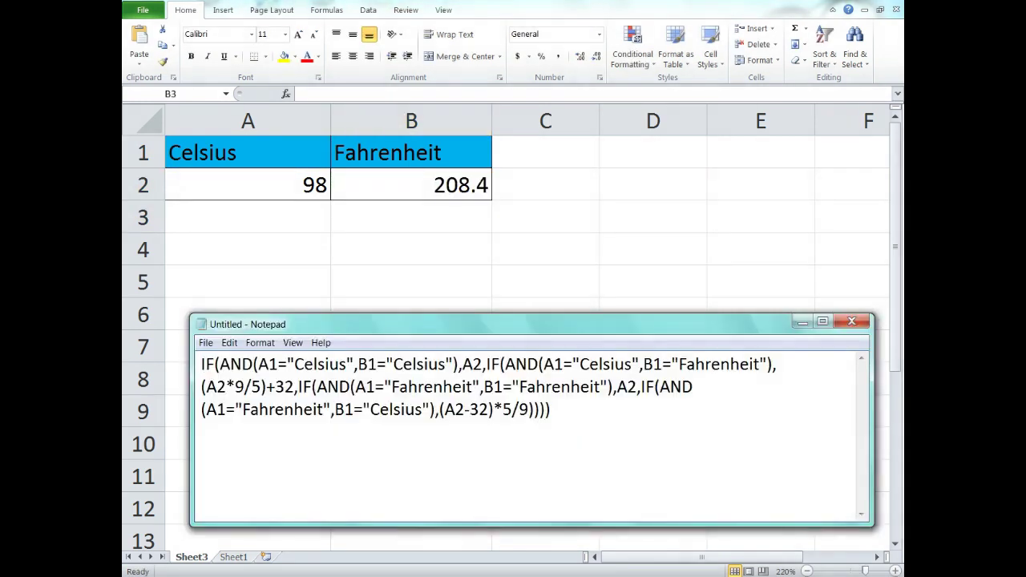
# - Return to the worksheet and set the unit in A1 to Fahrenheit and the unit in B1 to Celsius
pyautogui.hotkey('alt', 'Tab')
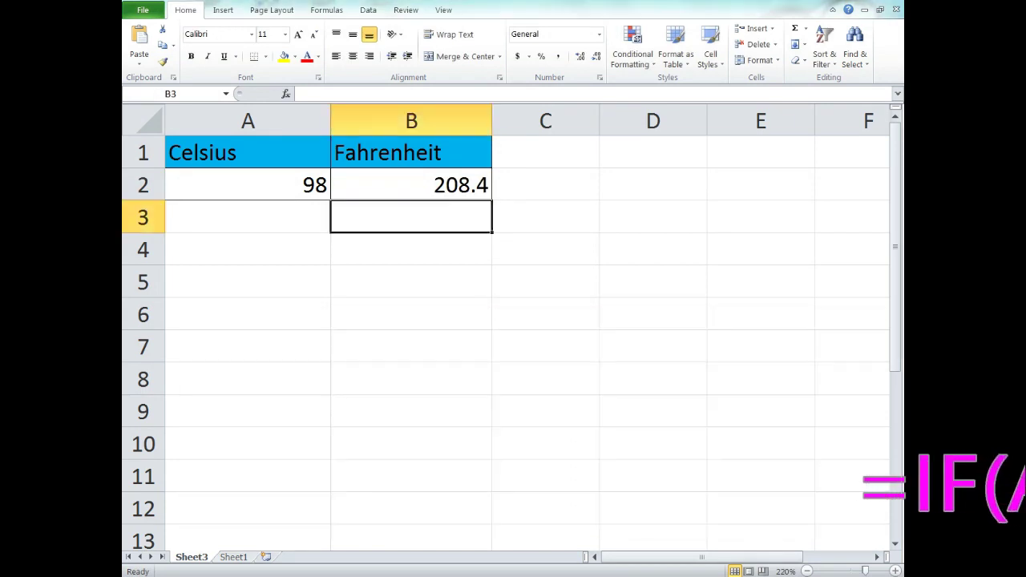
pyautogui.click(328, 157)
pyautogui.hotkey('alt', 'Down')
pyautogui.press('Down')
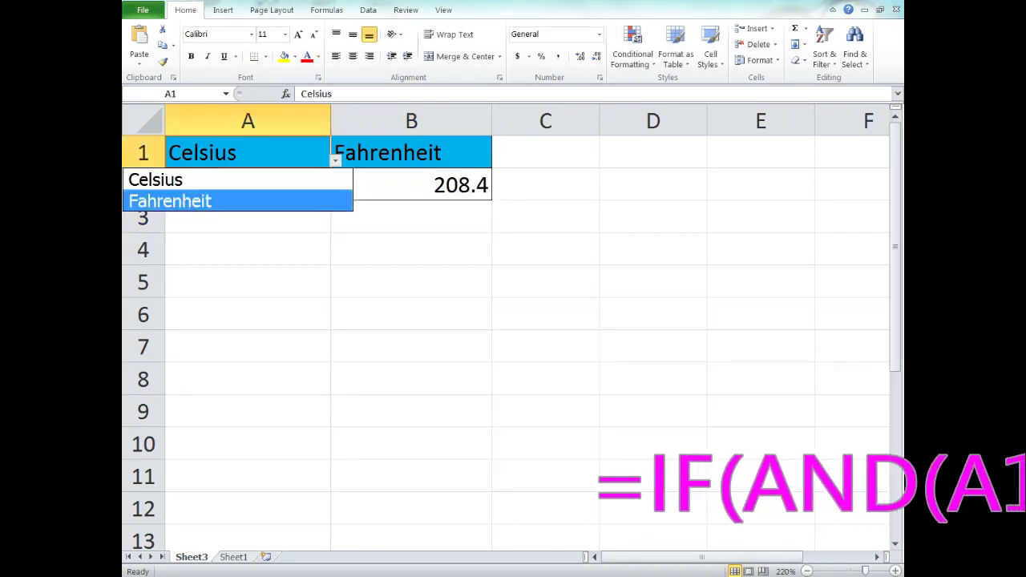
pyautogui.press('Return')
pyautogui.click(433, 153)
pyautogui.click(496, 161)
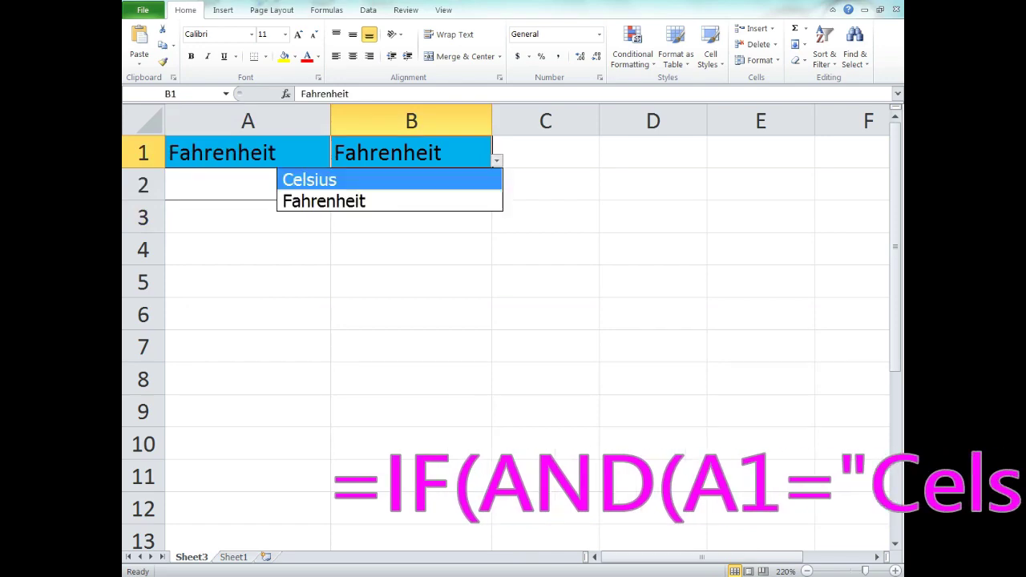
pyautogui.press('Return')
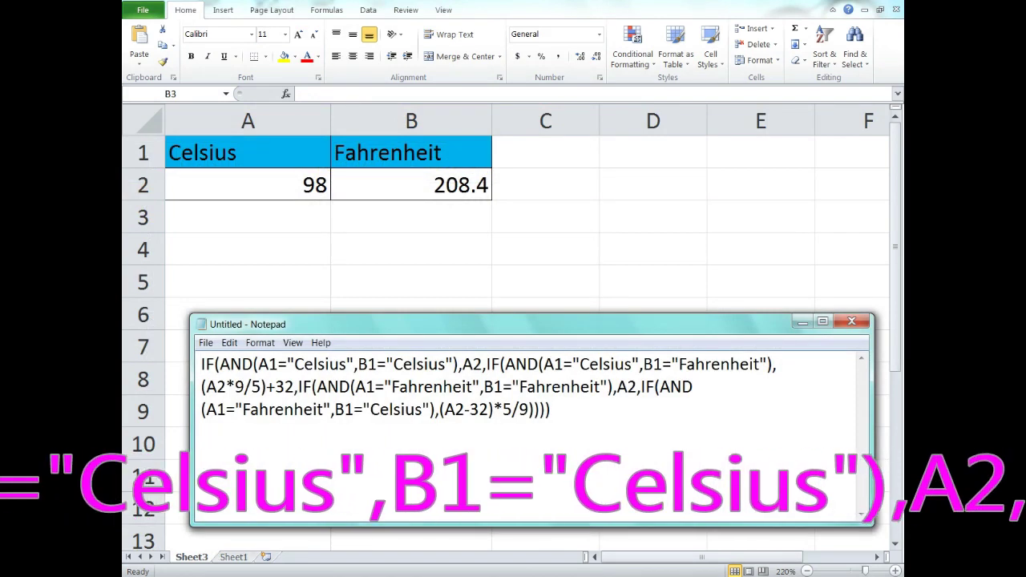
# - Return to the worksheet and choose Fahrenheit as the unit in both header cells, A1 and B1
pyautogui.hotkey('alt', 'Tab')
pyautogui.click(248, 152)
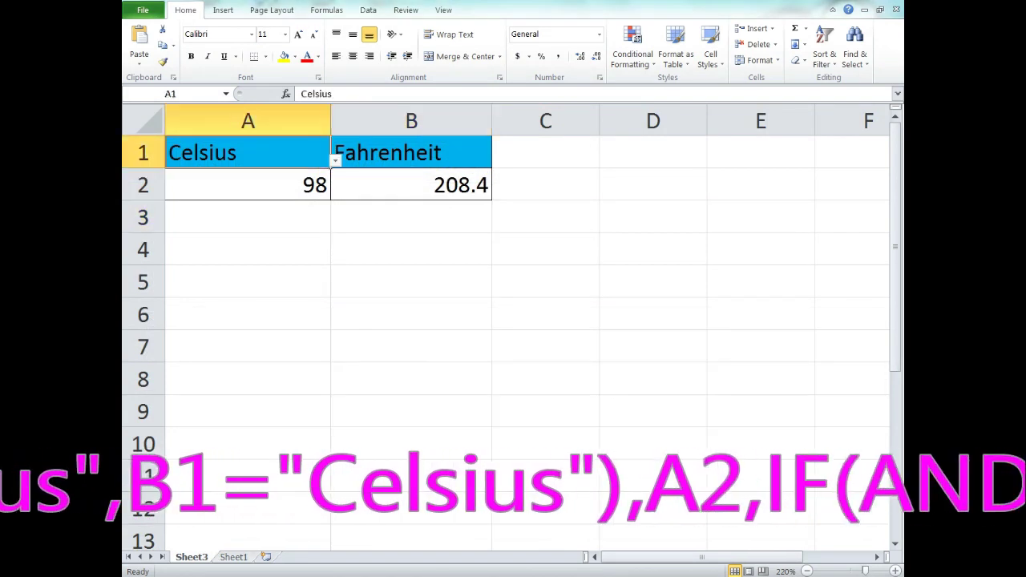
pyautogui.hotkey('alt', 'Down')
pyautogui.press('Down')
pyautogui.press('Return')
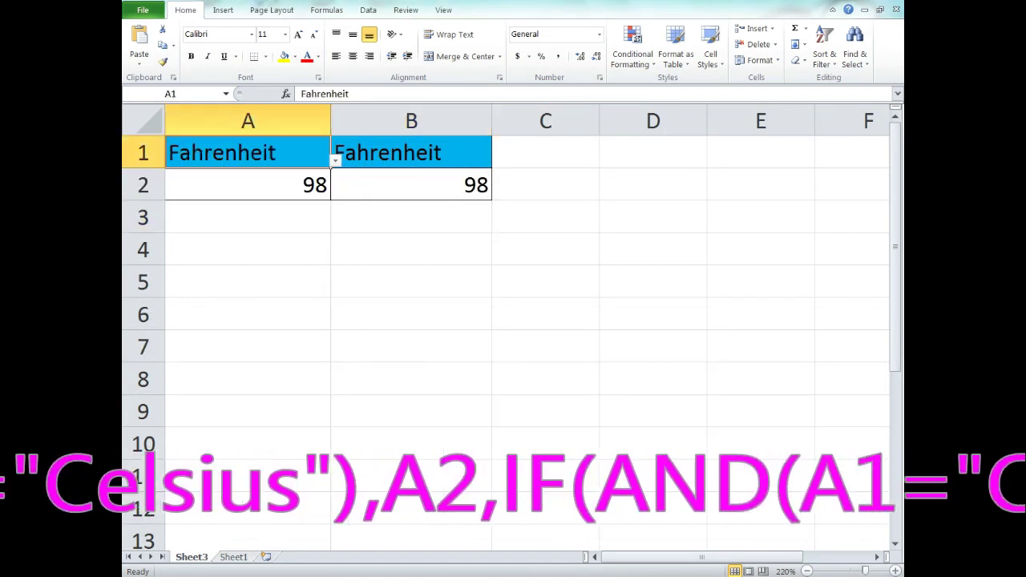
pyautogui.click(411, 152)
pyautogui.click(497, 161)
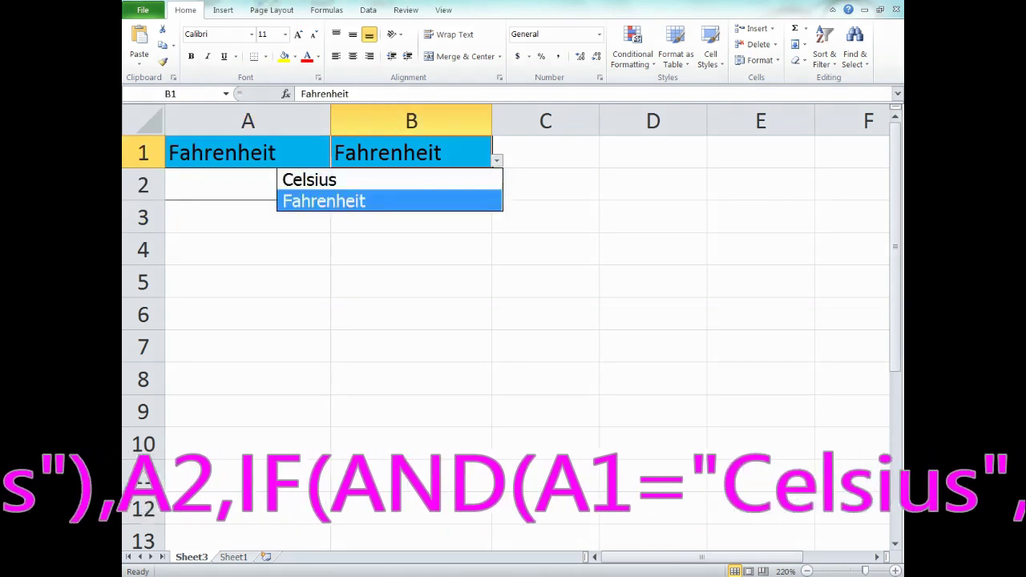
pyautogui.press('Return')
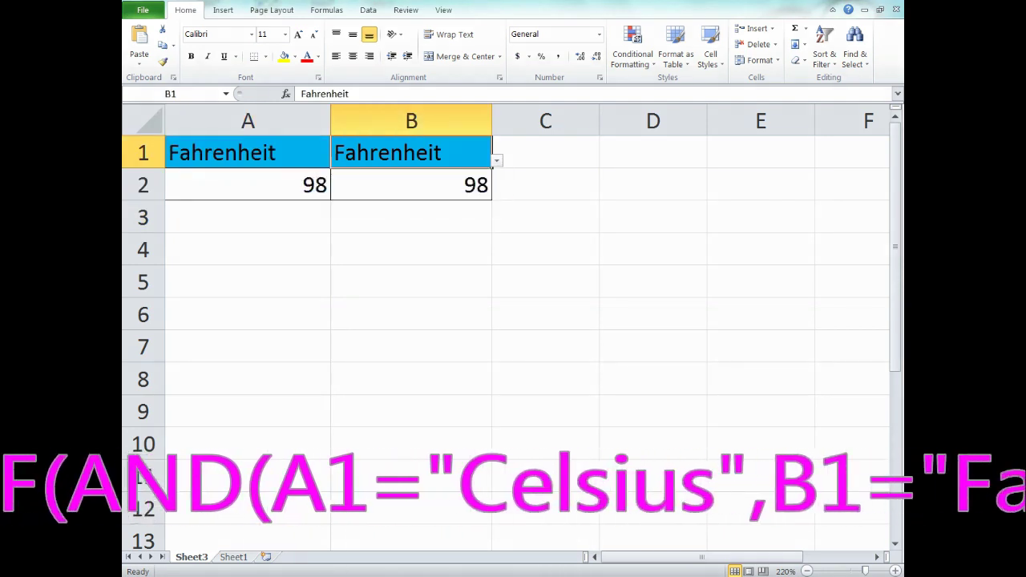
# - Open Sheet1 with the two conversion equations and bring up Notepad to compare them with the IF formula
pyautogui.hotkey('ctrl', 'pagedown')
pyautogui.scroll(3, 505, 321)
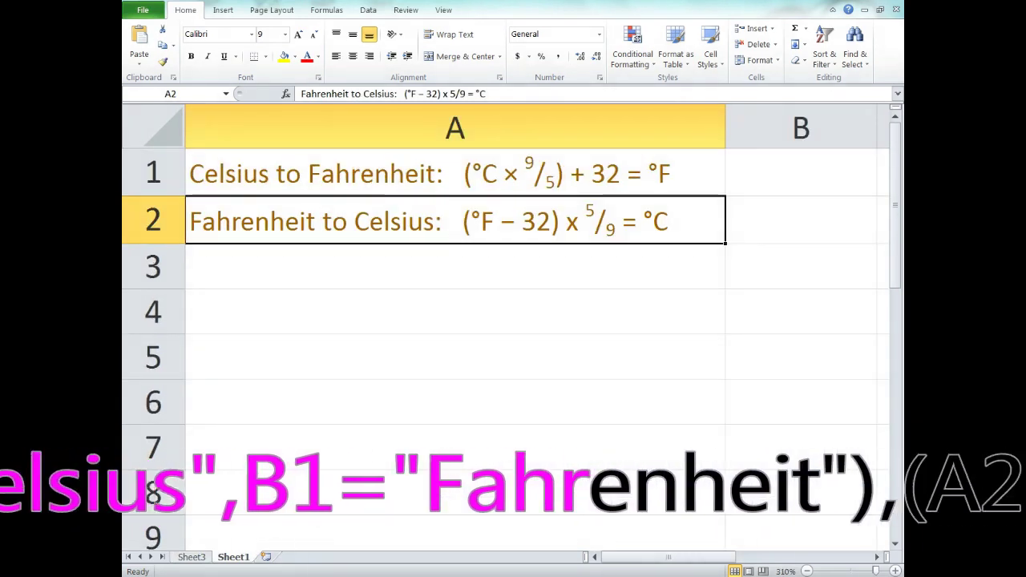
pyautogui.hotkey('alt', 'Tab')
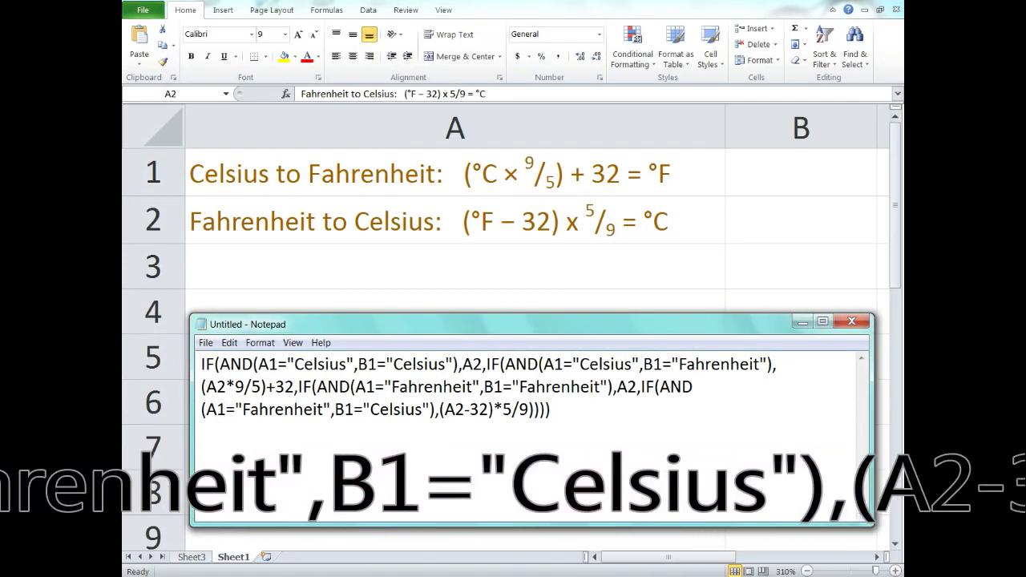
# - Color the text of the two conversion equations in A1:A2 of Sheet1 red, and bring Notepad back into view
pyautogui.click(802, 321)
pyautogui.moveTo(455, 173); pyautogui.dragTo(455, 220)
pyautogui.click(307, 56)
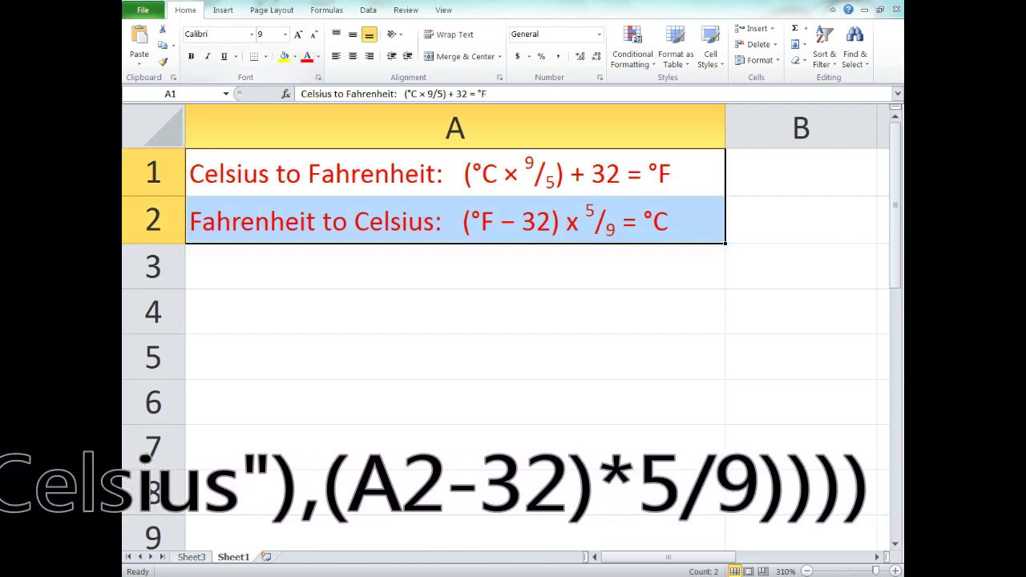
pyautogui.hotkey('alt', 'Tab')
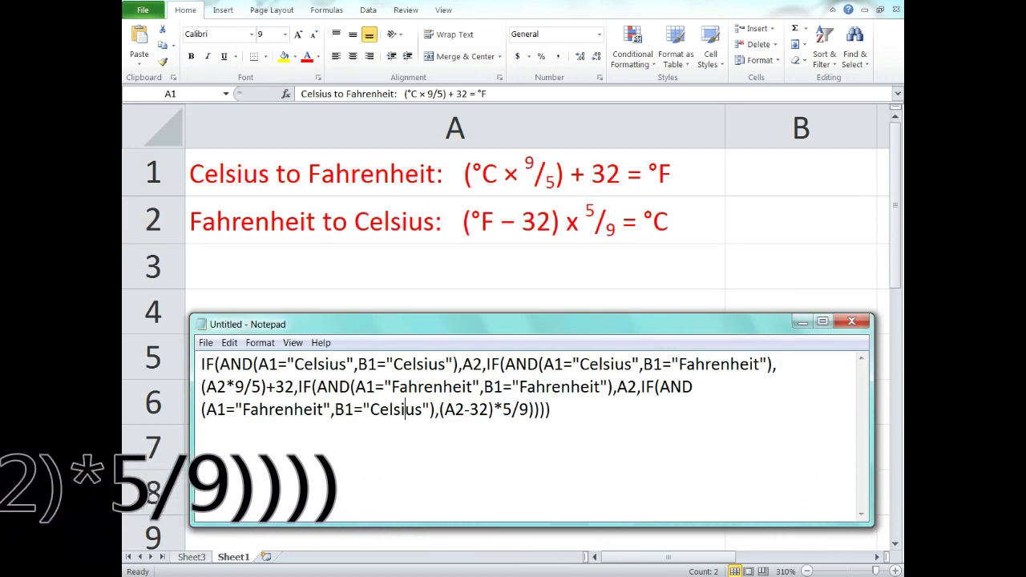
# - Add an equals sign in front of the IF formula in Notepad and switch back to Excel
pyautogui.click(201, 363)
pyautogui.write('=')
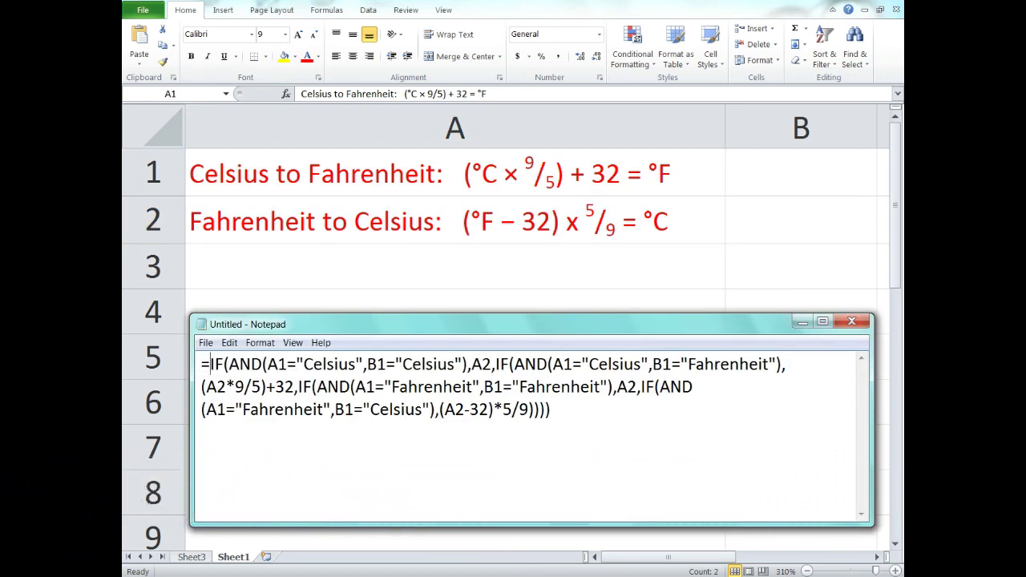
pyautogui.hotkey('alt', 'Tab')
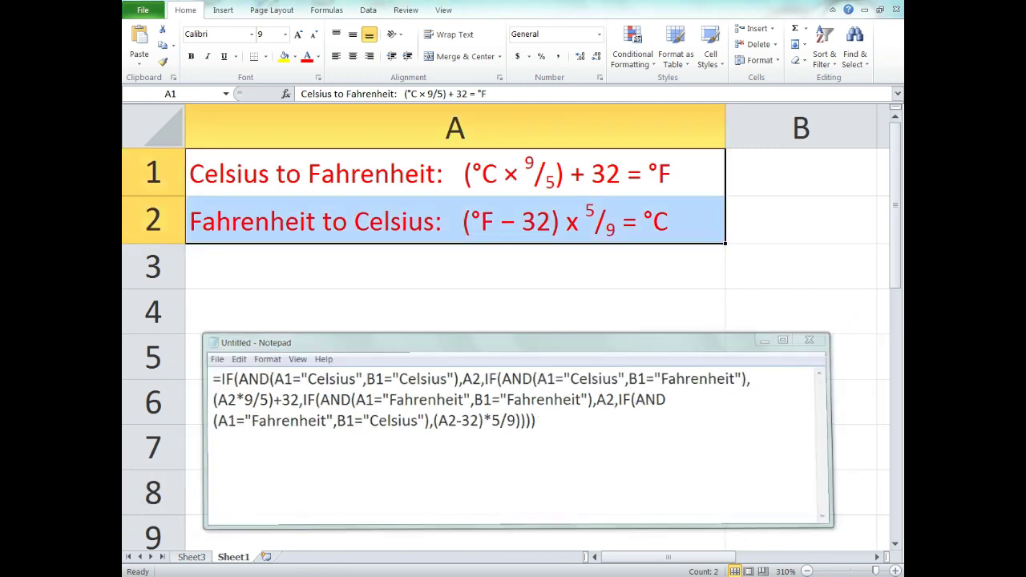
# - Return to the converter on Sheet3 and set the unit in A1 to Celsius
pyautogui.hotkey('ctrl', 'pageup')
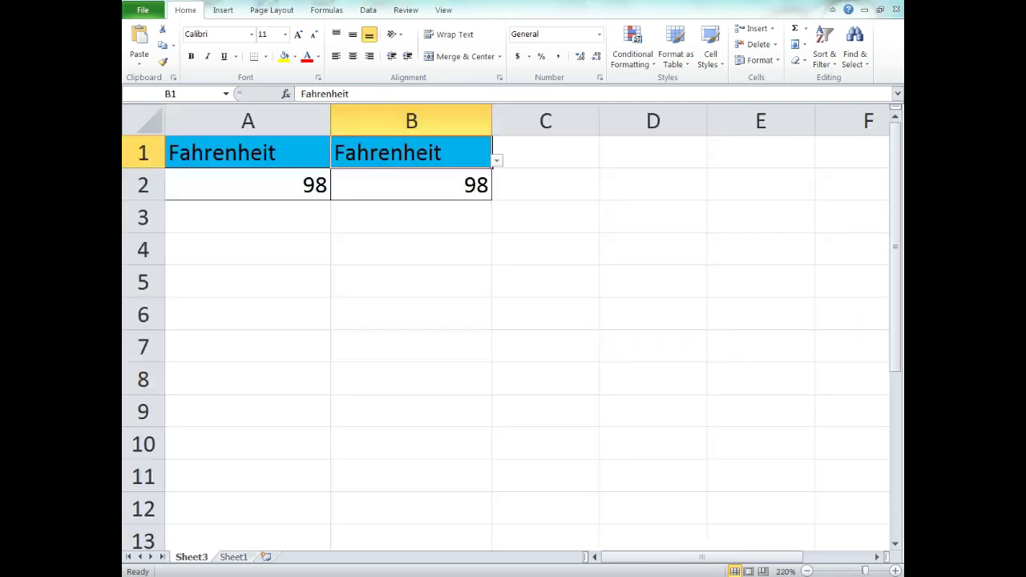
pyautogui.scroll(8, 513, 321)
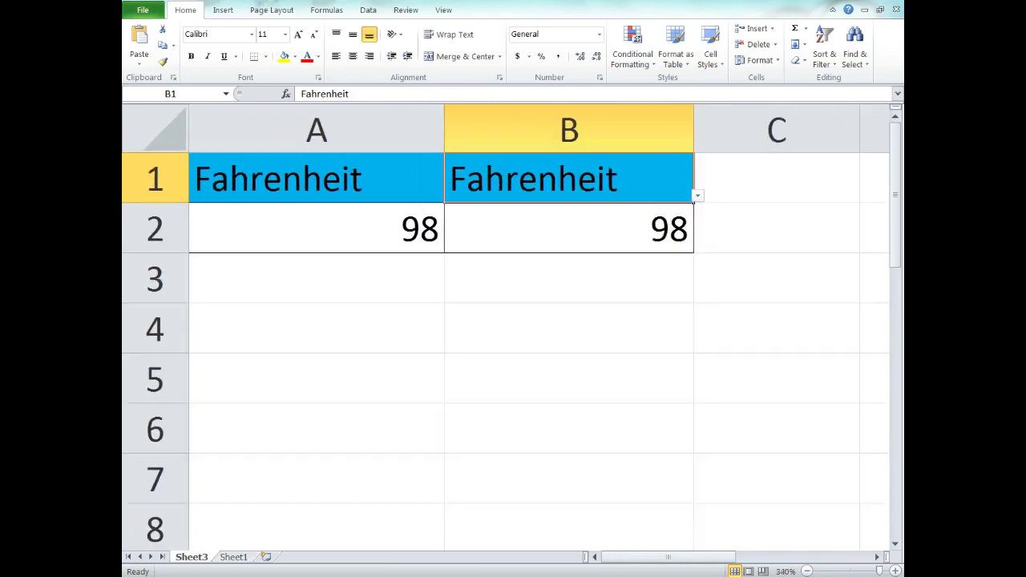
pyautogui.click(316, 179)
pyautogui.click(568, 229)
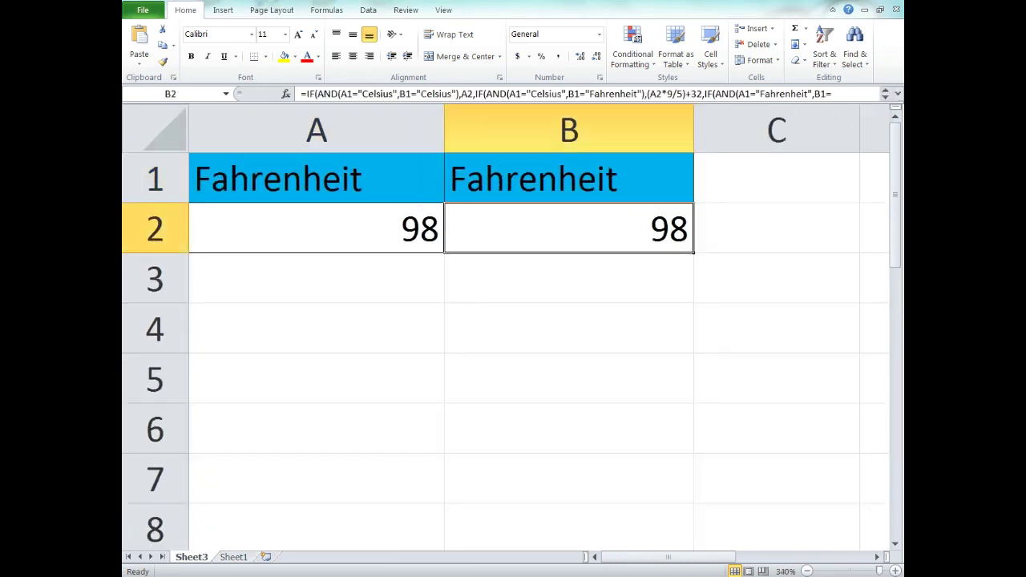
pyautogui.click(316, 178)
pyautogui.click(447, 195)
pyautogui.click(171, 219)
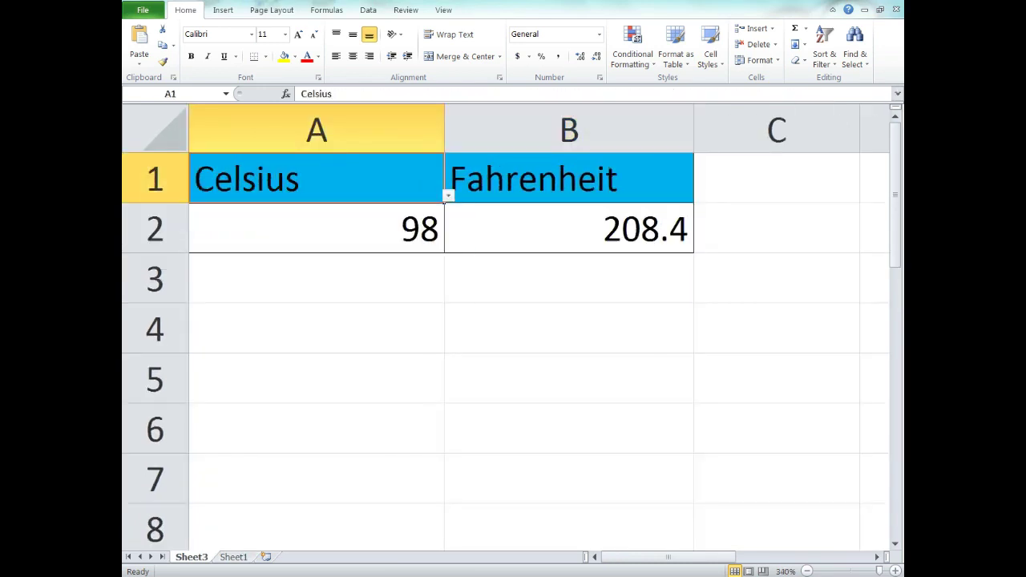
# - Enter 100 as the temperature to convert in A2
pyautogui.click(316, 229)
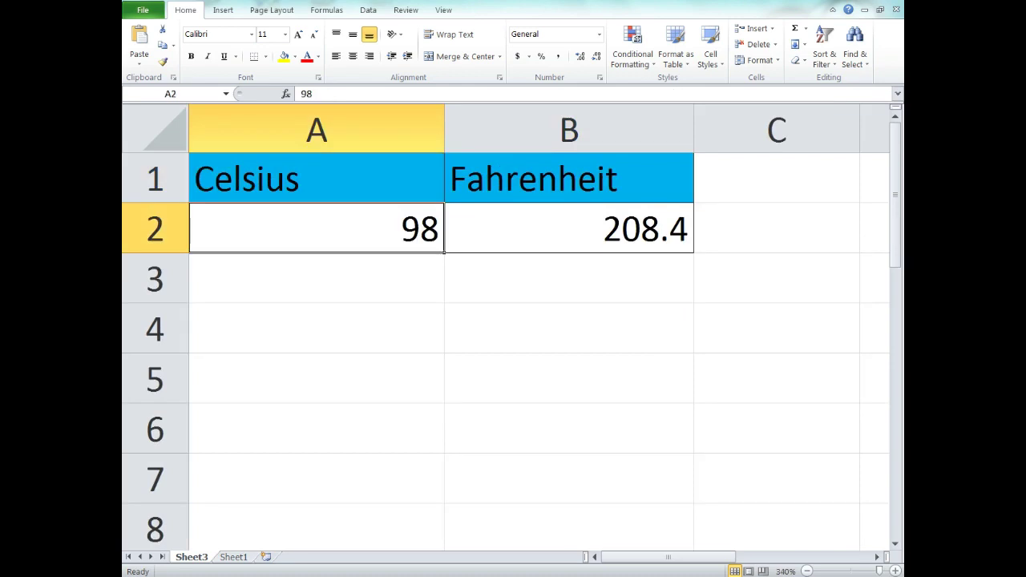
pyautogui.write('100')
pyautogui.press('Return')
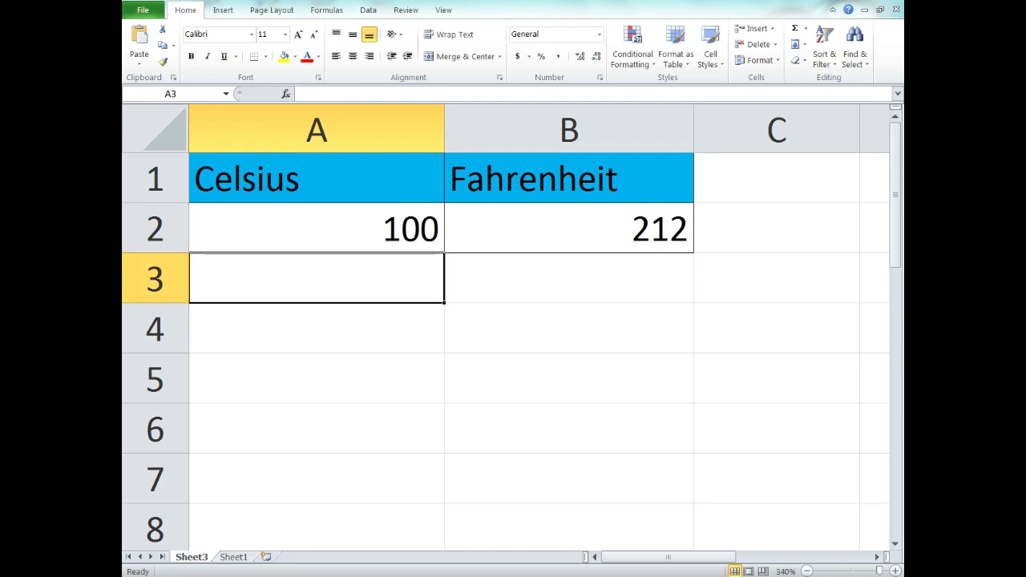
# - Test the converter by switching the unit in B1 to Celsius and back to Fahrenheit, and leave the cell
pyautogui.click(569, 179)
pyautogui.click(697, 196)
pyautogui.click(529, 221)
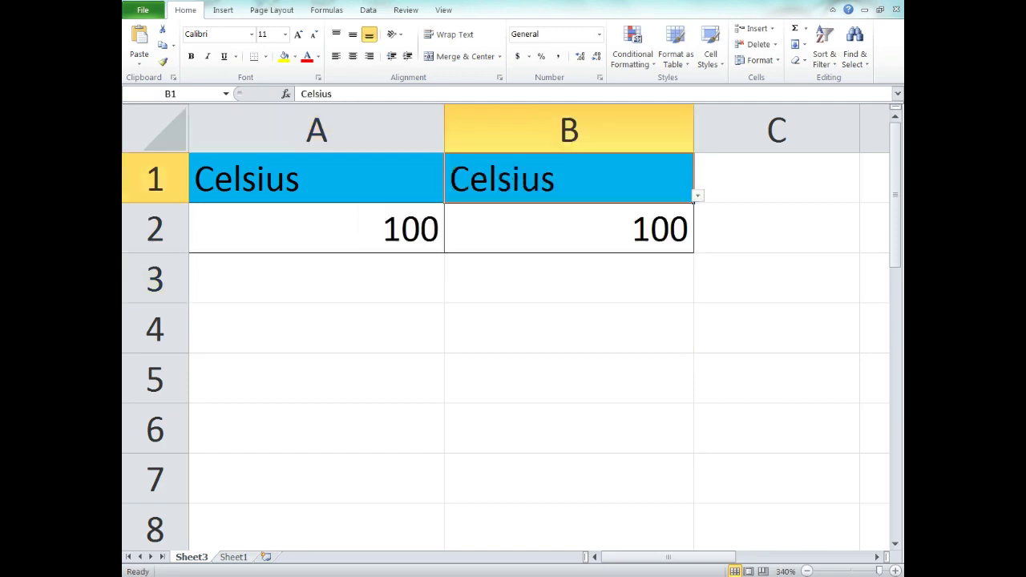
pyautogui.hotkey('alt', 'Down')
pyautogui.press('Down')
pyautogui.press('Return')
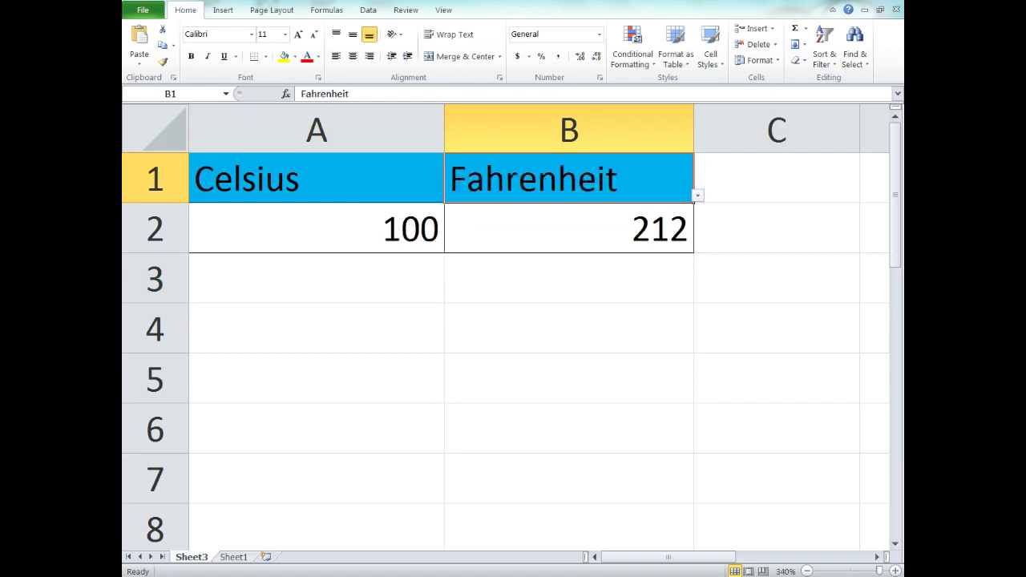
pyautogui.click(569, 329)
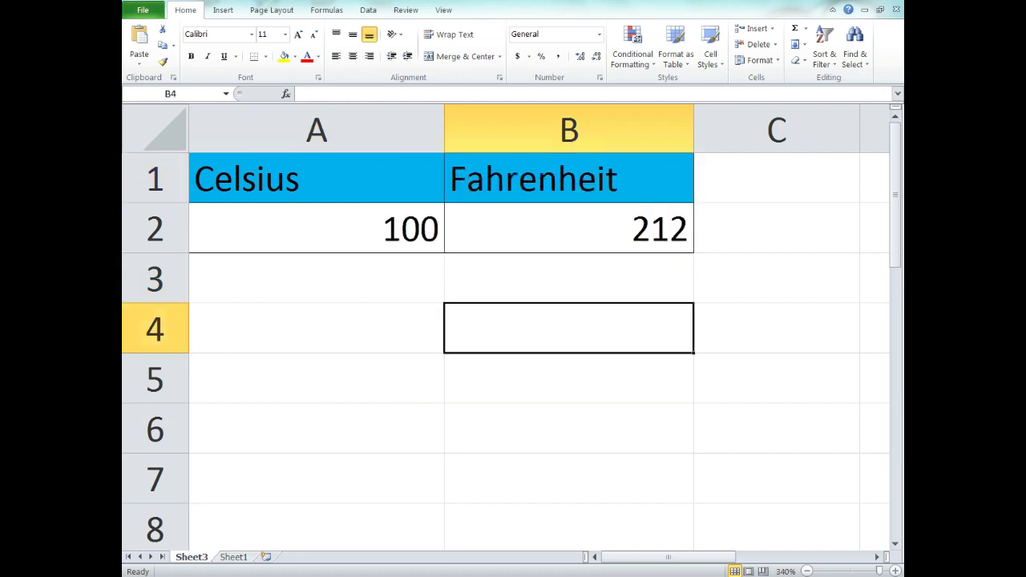
pyautogui.click(877, 529)
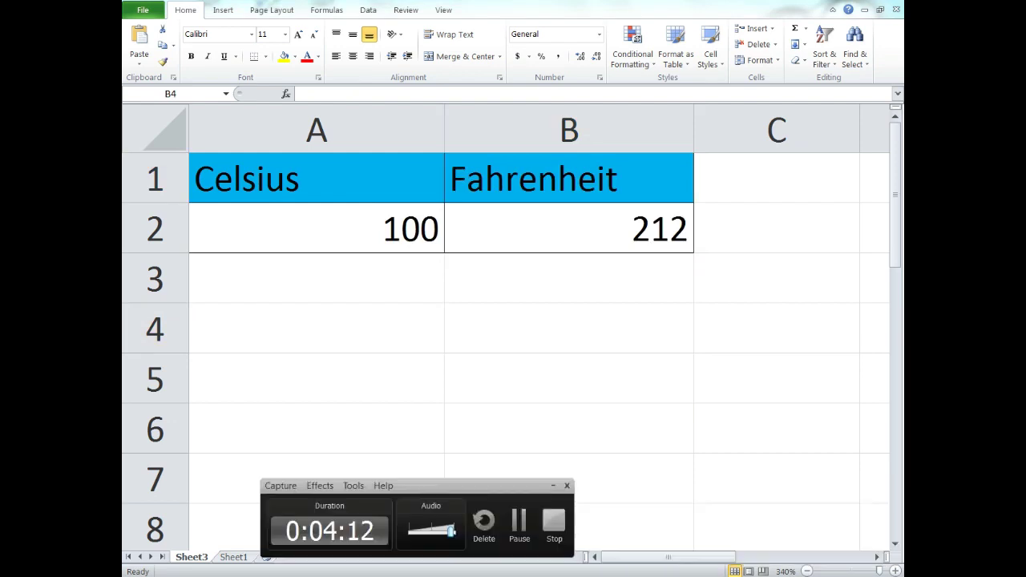